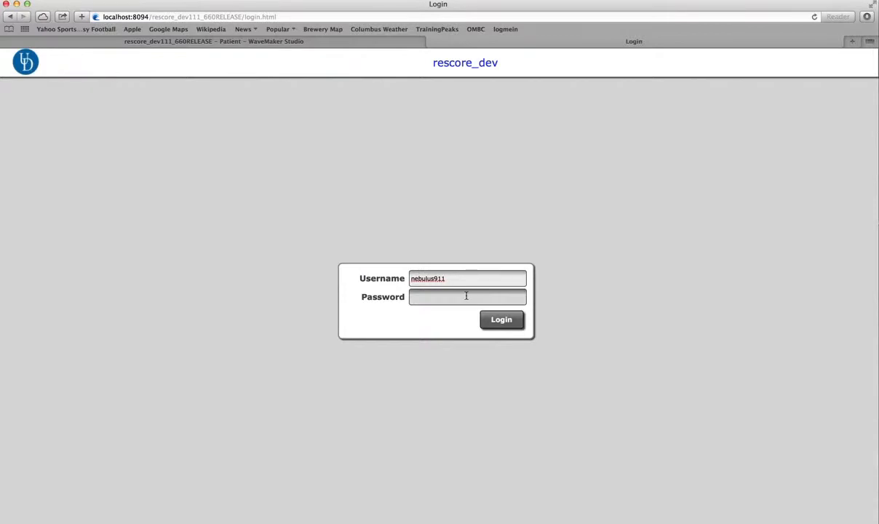
Log in to the Rescore WebApp with the account's username and password.
type("********")
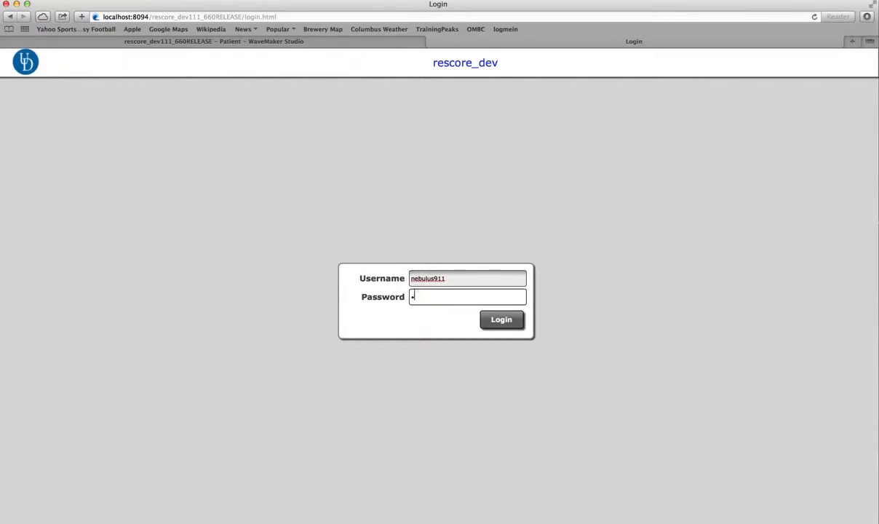
key("Return")
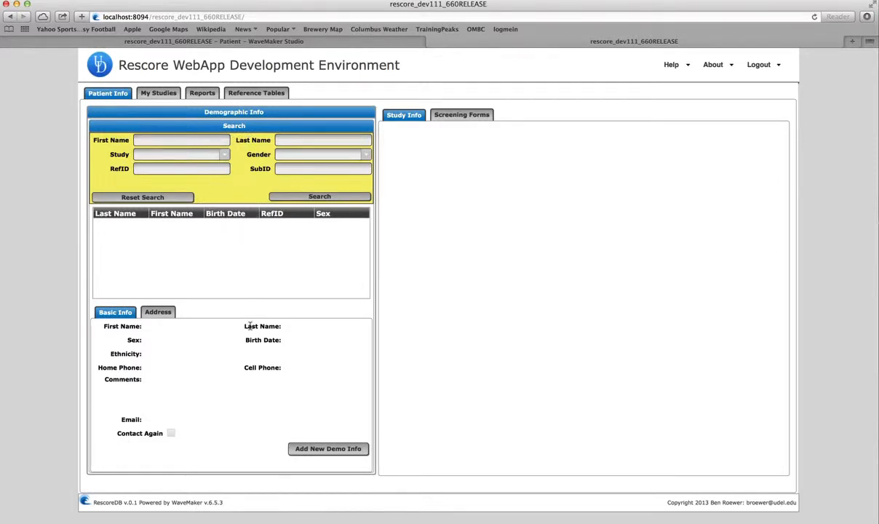
Start a new patient with first name 'Tes', the patient's last name, sex Male, birth date 1/1/1970.
left_click(312, 451)
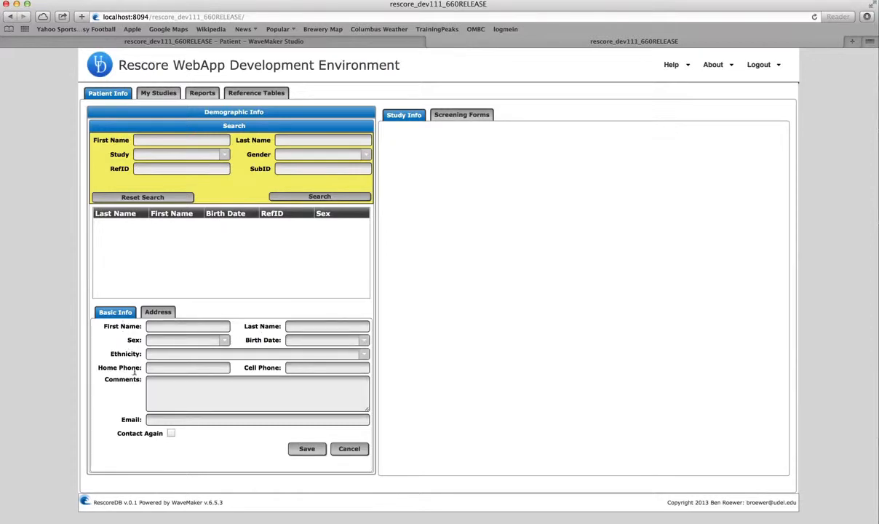
left_click(201, 327)
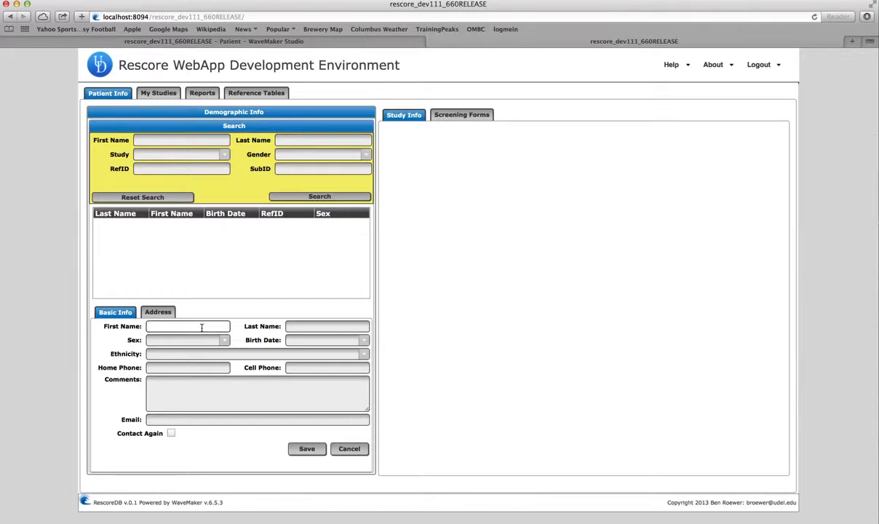
type("Test")
key("Tab")
type("R")
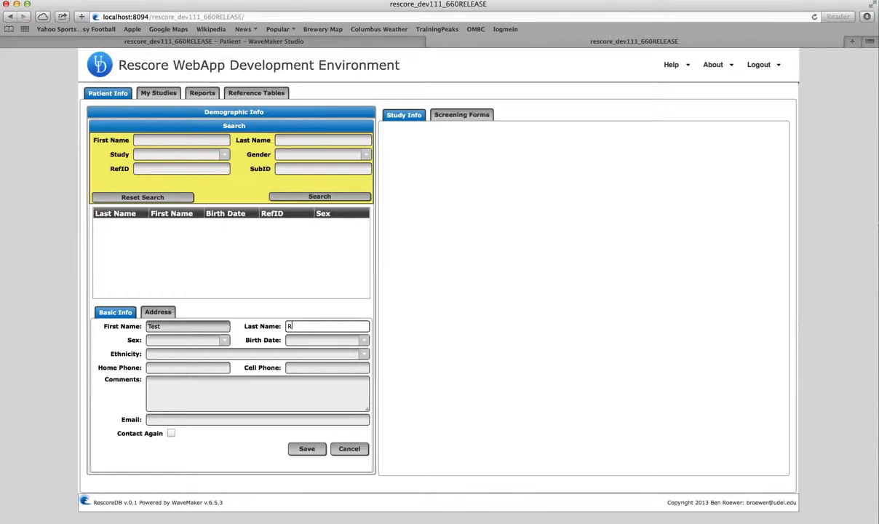
type("oewer")
key("Tab")
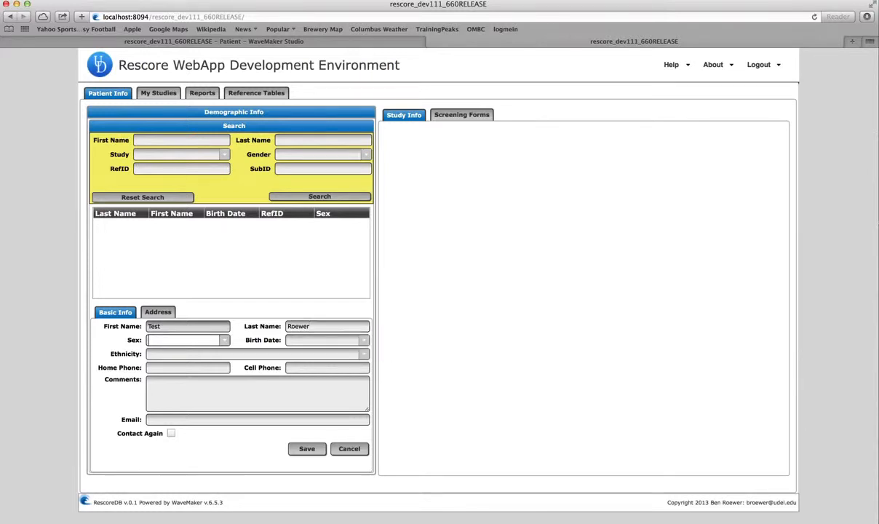
type("Male")
key("Tab")
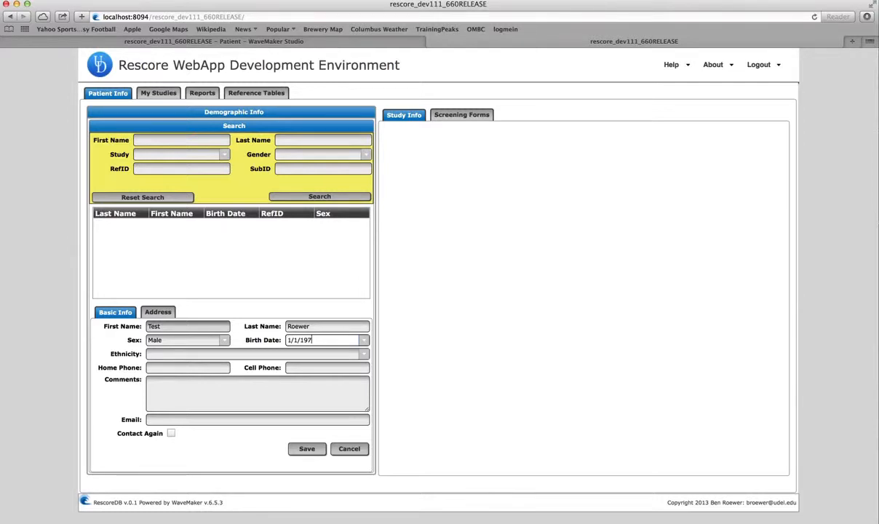
type("1/1/1970")
key("Tab")
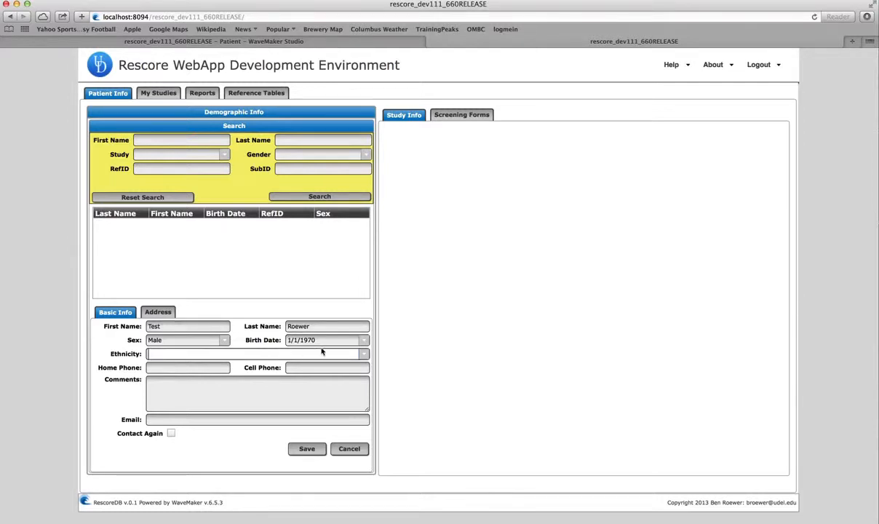
Choose Caucasian/White ethnicity, fill in the patient's e-mail address, and save the record.
left_click(361, 354)
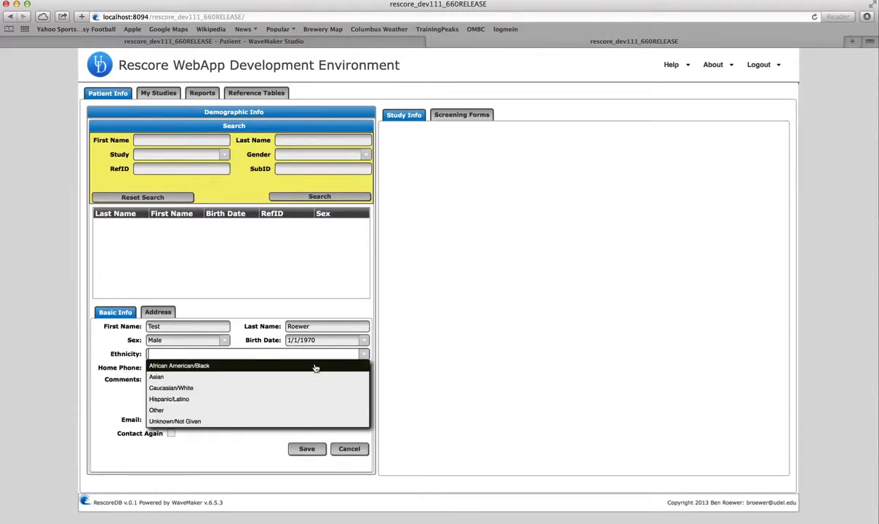
left_click(258, 389)
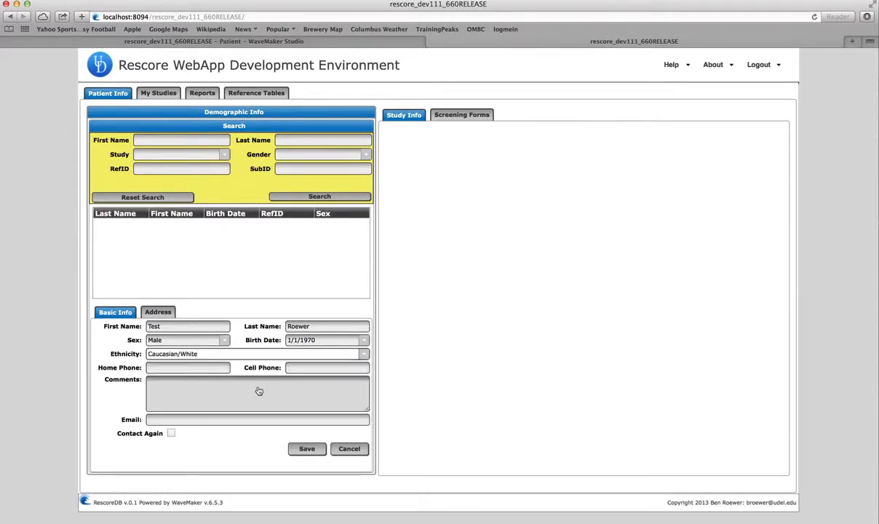
left_click(193, 420)
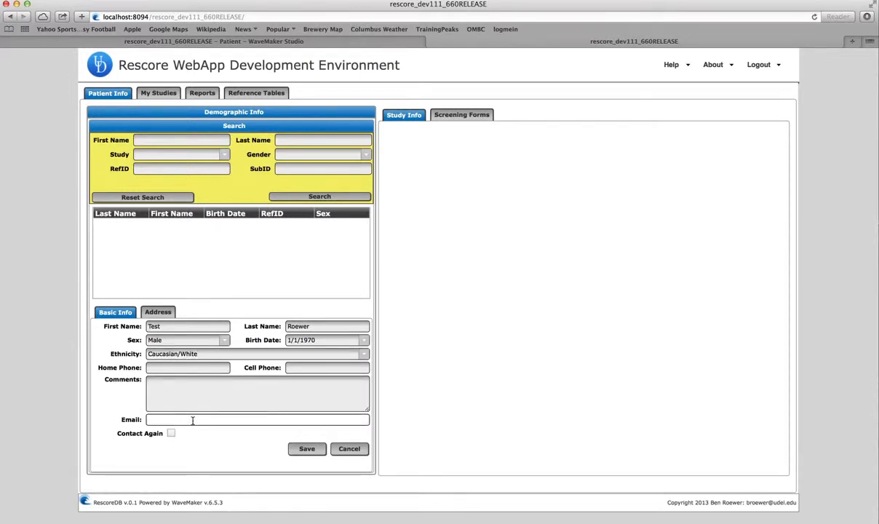
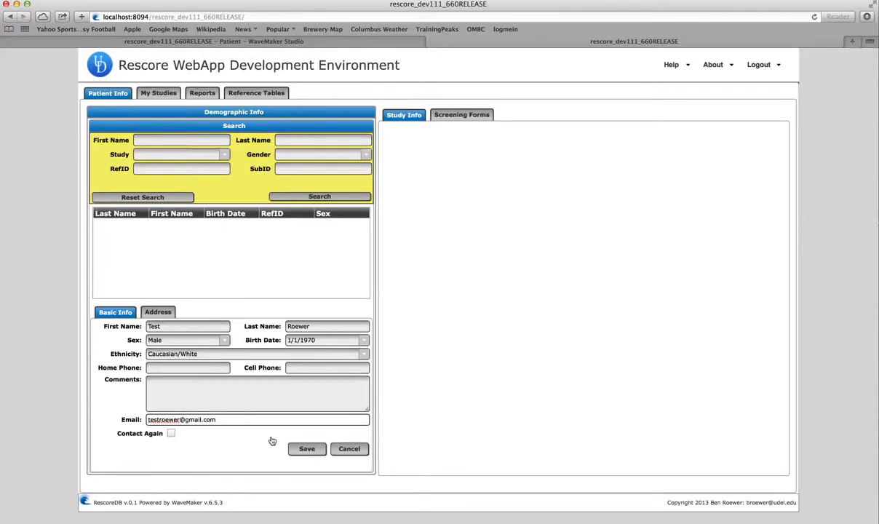
left_click(303, 449)
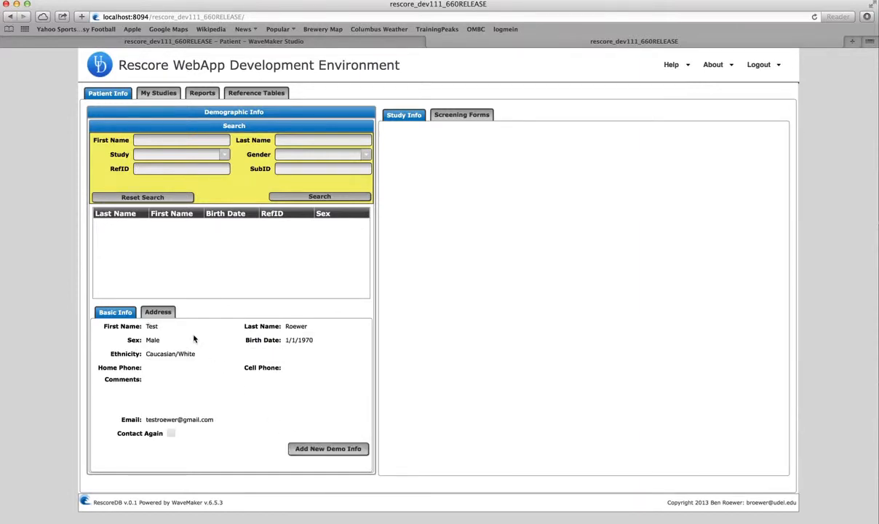
Switch to the Address tab to view the new patient's (empty) addresses.
left_click(156, 315)
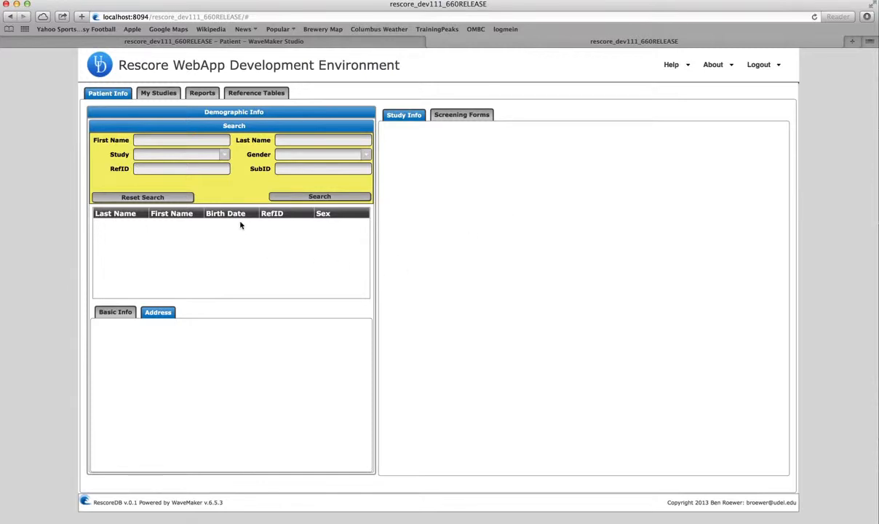
From Basic Info, search first name 'test' plus the patient's last name and open the matching record.
left_click(117, 310)
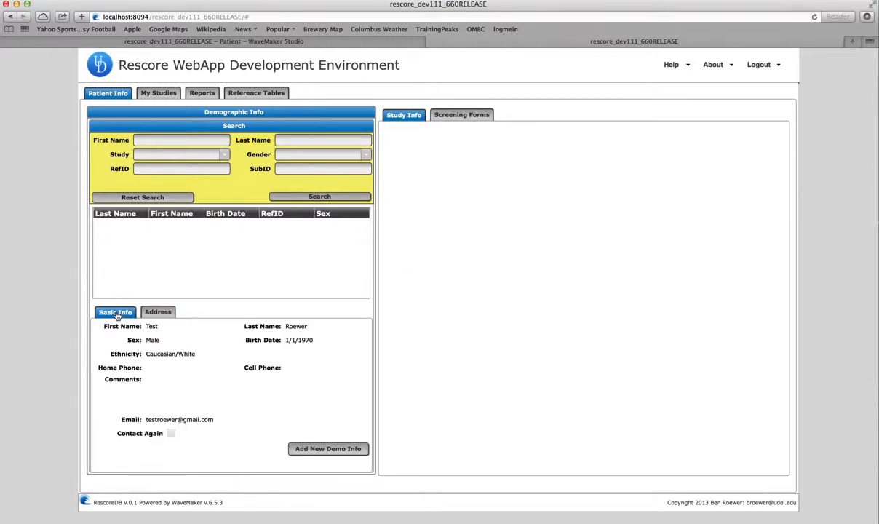
left_click(198, 141)
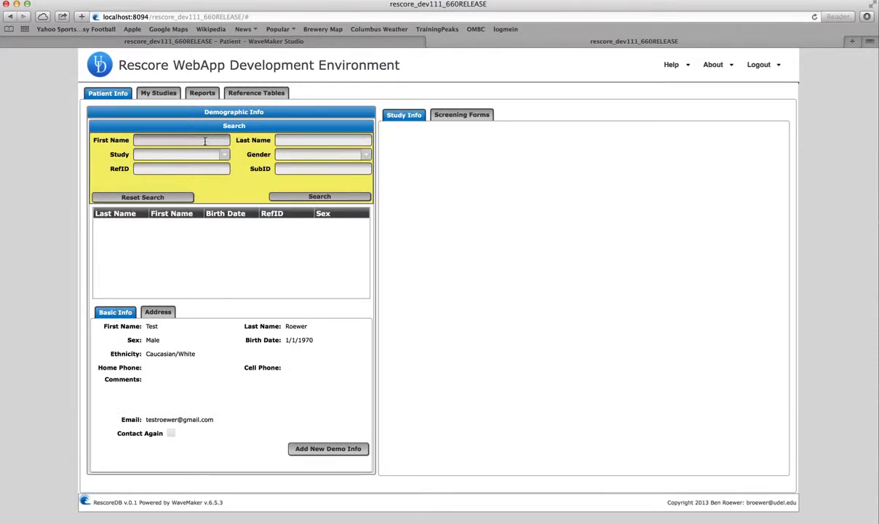
type("test")
key("Tab")
type("r")
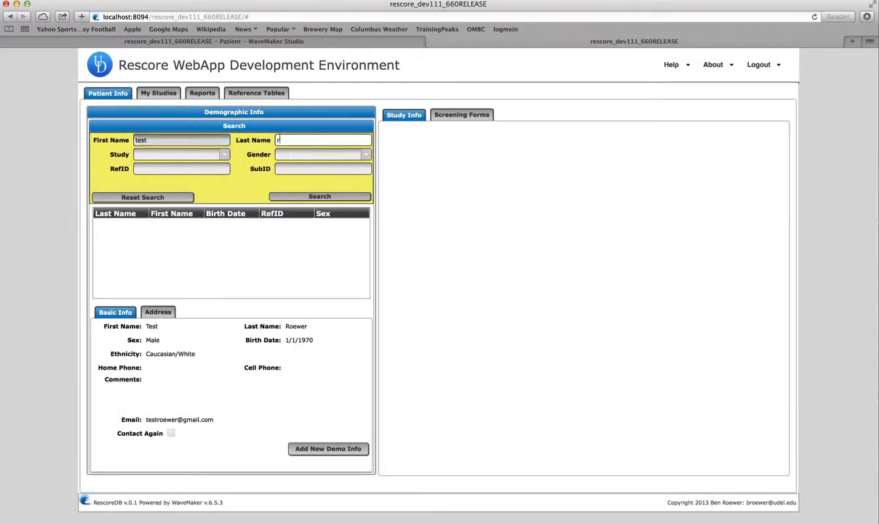
type("oewer")
left_click(293, 198)
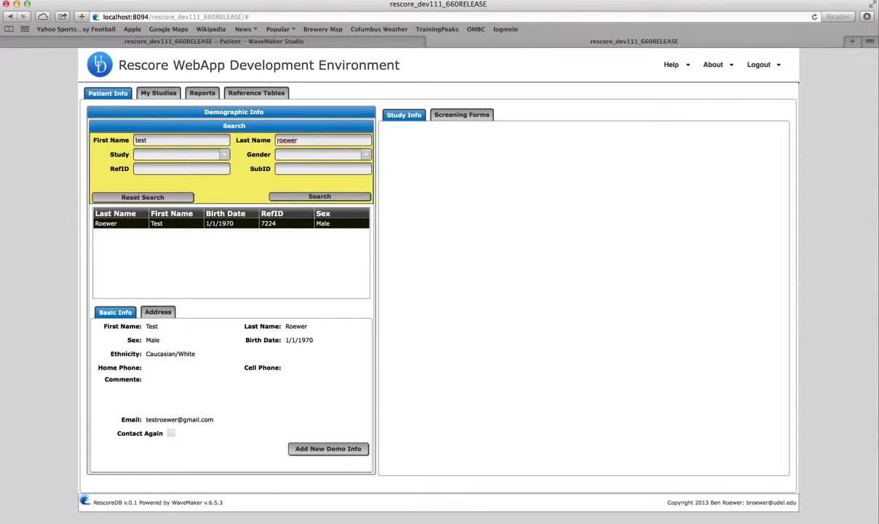
left_click(226, 223)
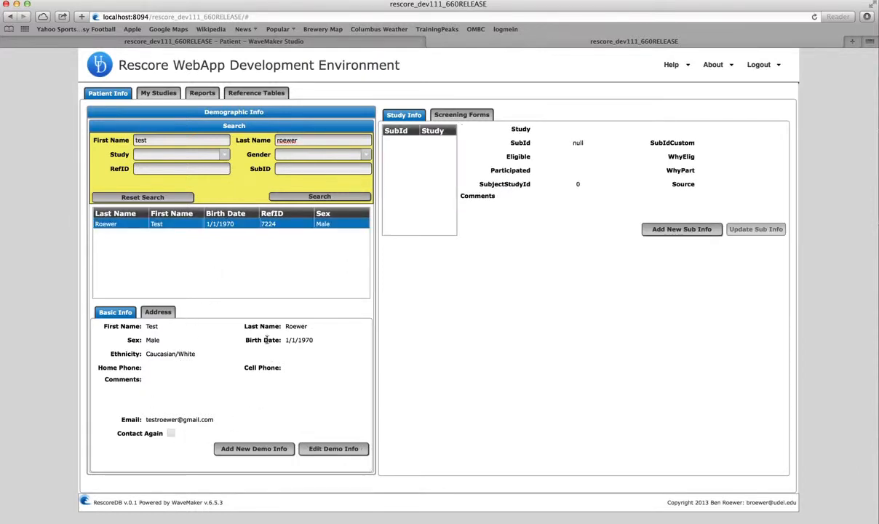
On the Address tab, begin a blank new address entry for the found patient.
left_click(157, 313)
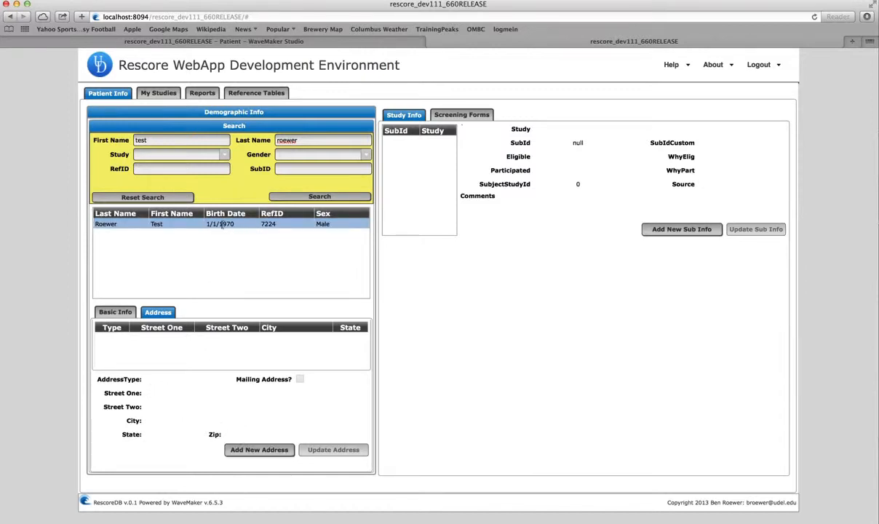
left_click(253, 451)
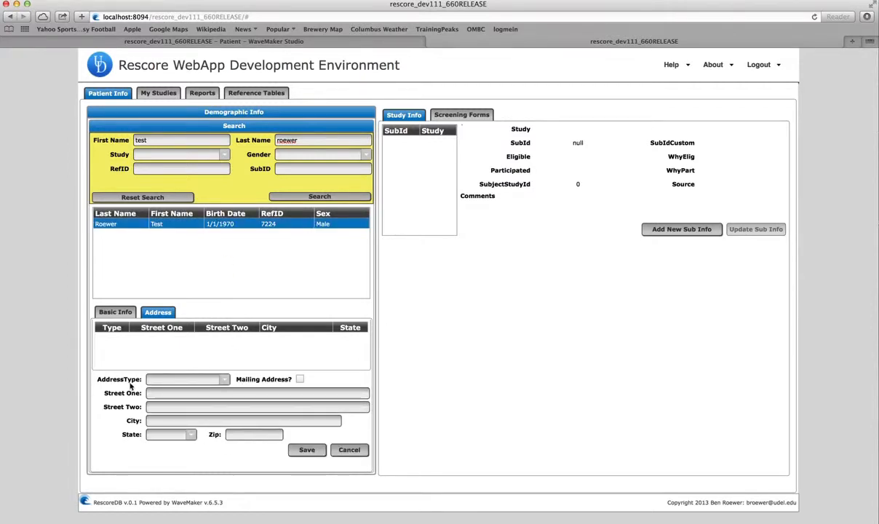
Set address type to Home and enter the street line and city Philadelphia.
left_click(224, 379)
left_click(218, 388)
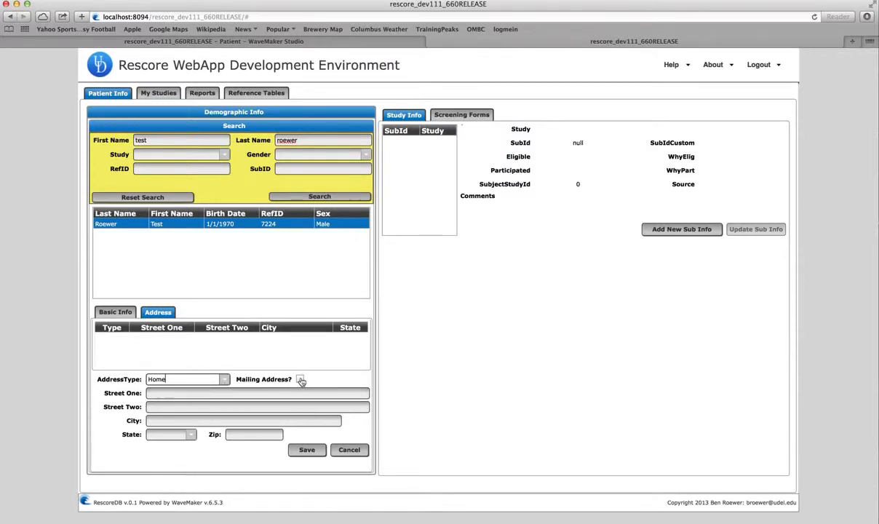
left_click(208, 394)
type("123 ")
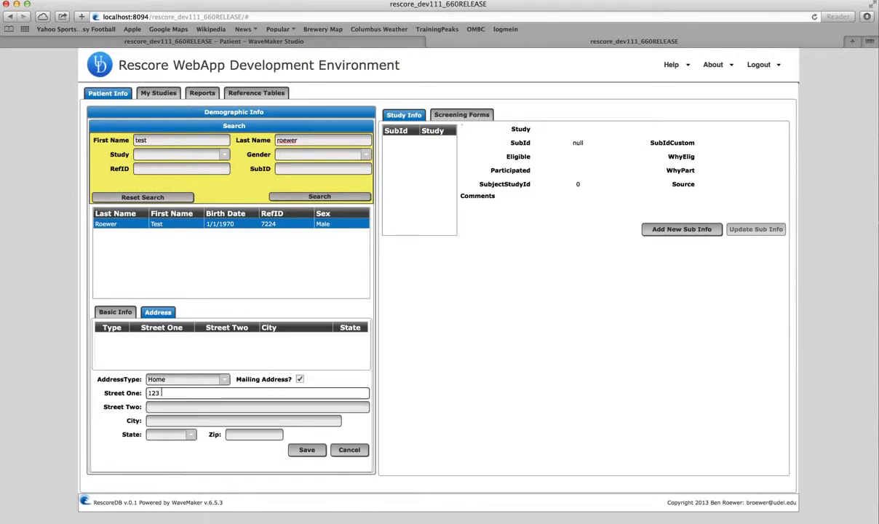
type("test st")
key("Tab")
key("Tab")
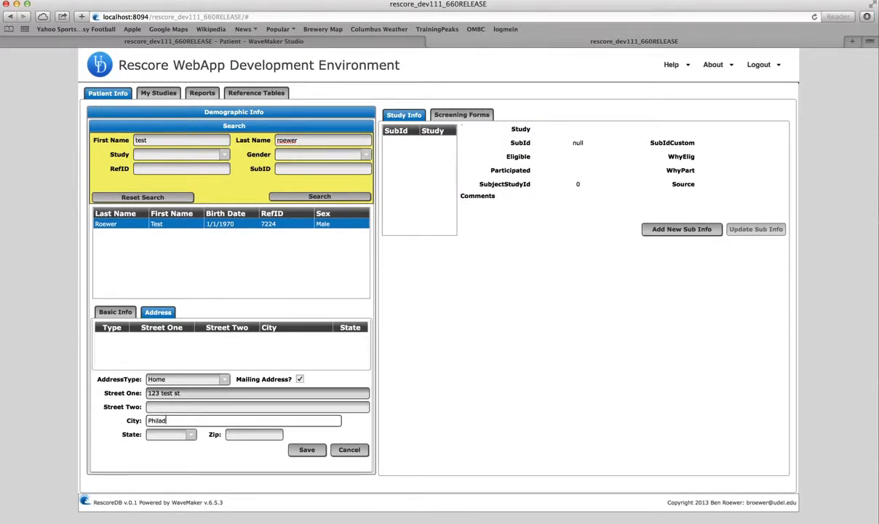
type("Philadelphia")
key("Tab")
Select PA as the state, move to zip, and save the Home address.
type("p")
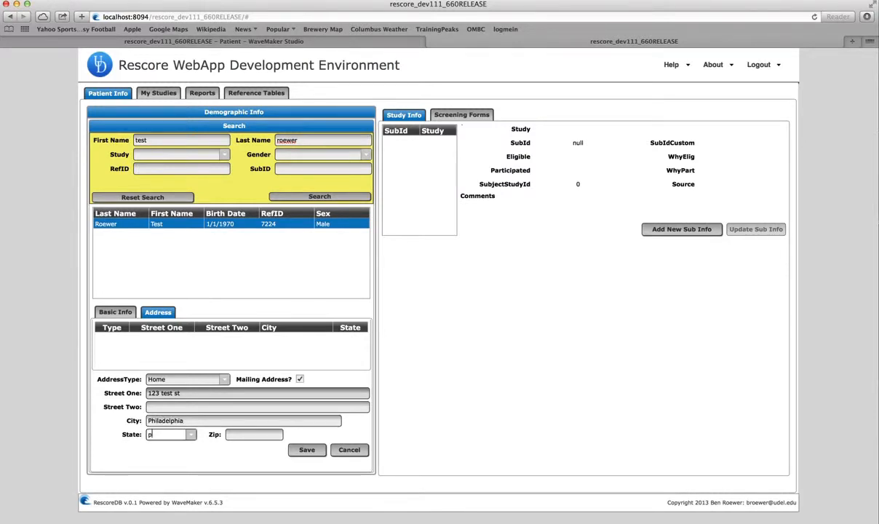
type("a")
left_click(193, 436)
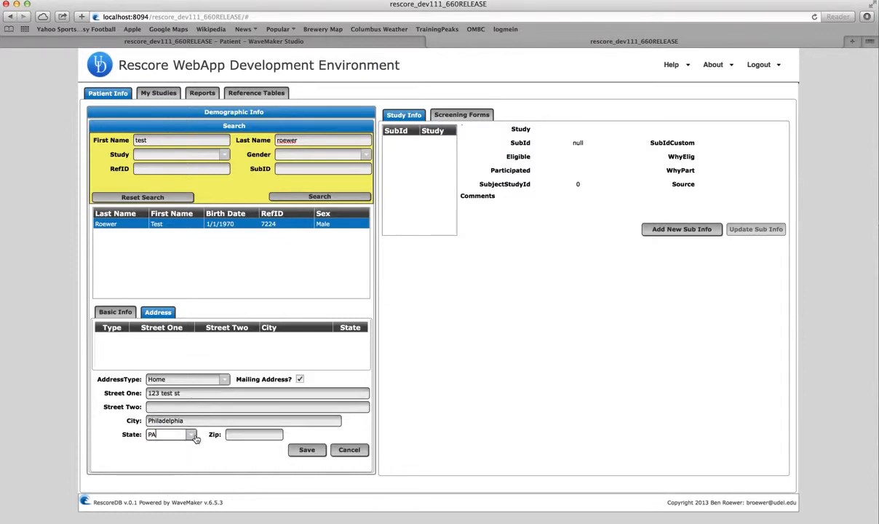
left_click(192, 435)
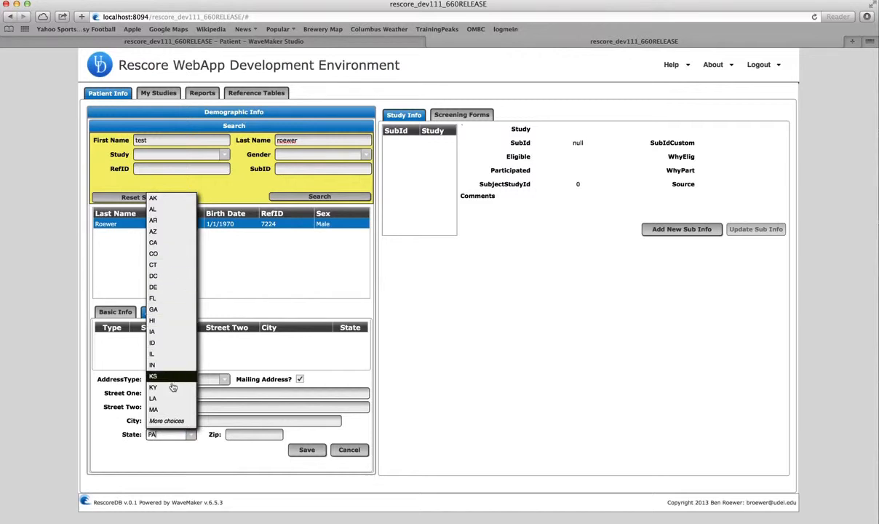
left_click(173, 433)
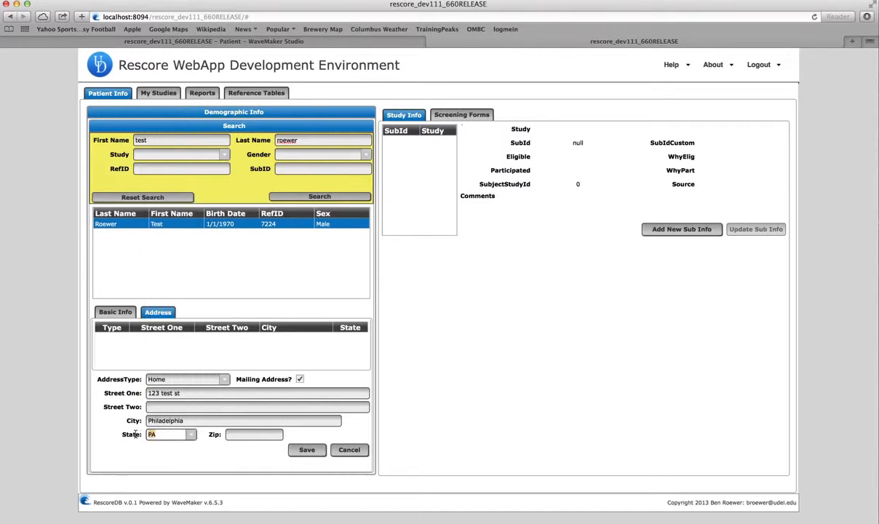
type("PA")
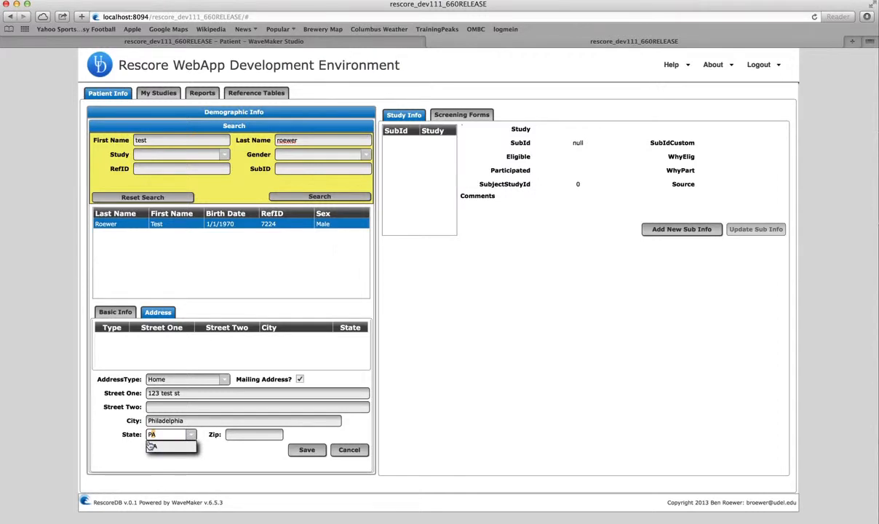
type("A")
key("Tab")
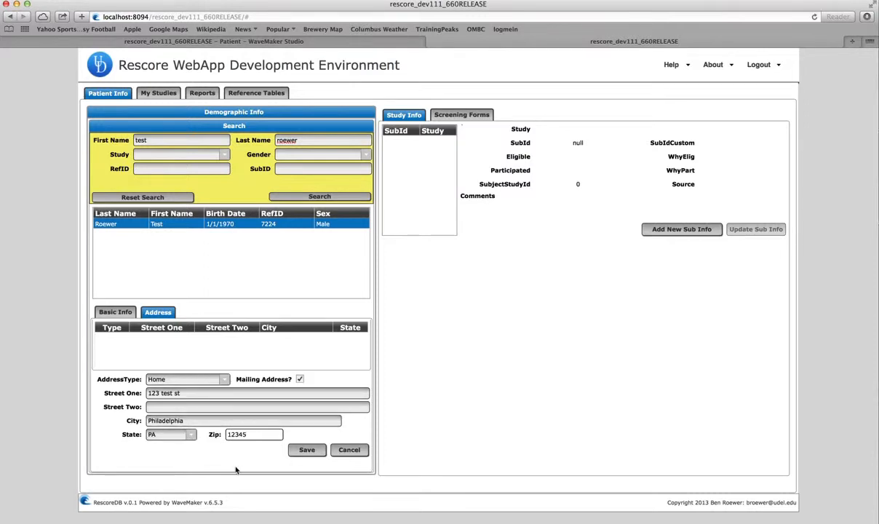
left_click(307, 450)
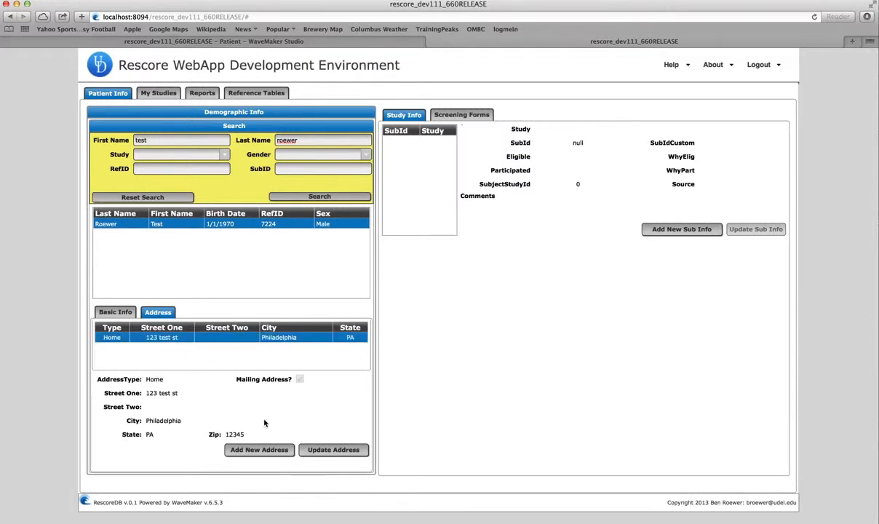
Begin a new Work-type address with its street line and city Newark.
left_click(260, 451)
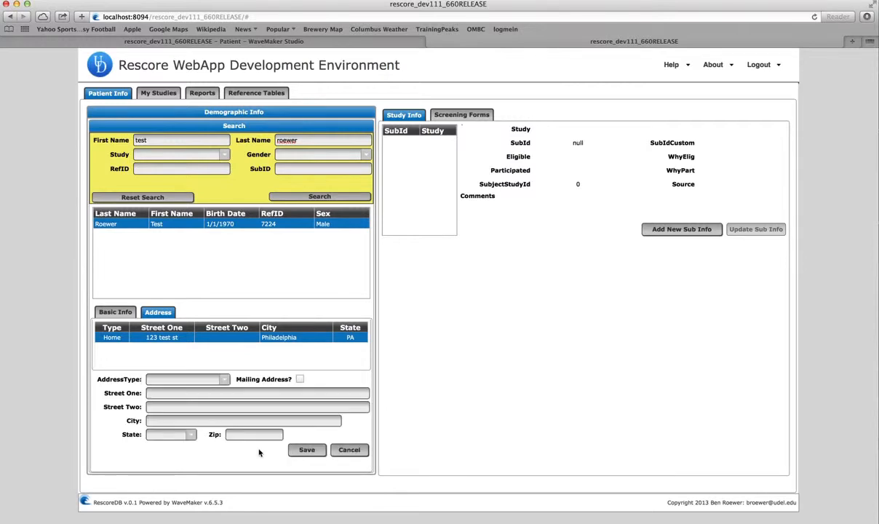
left_click(225, 381)
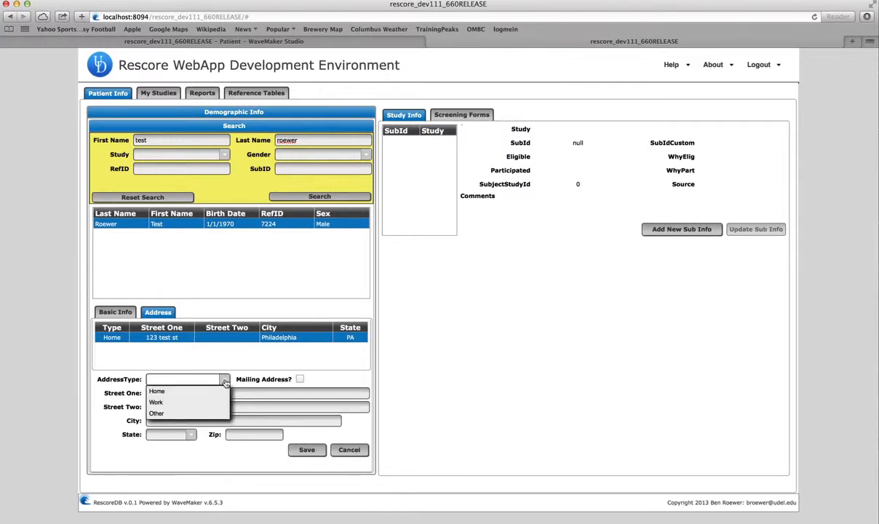
left_click(218, 402)
left_click(211, 396)
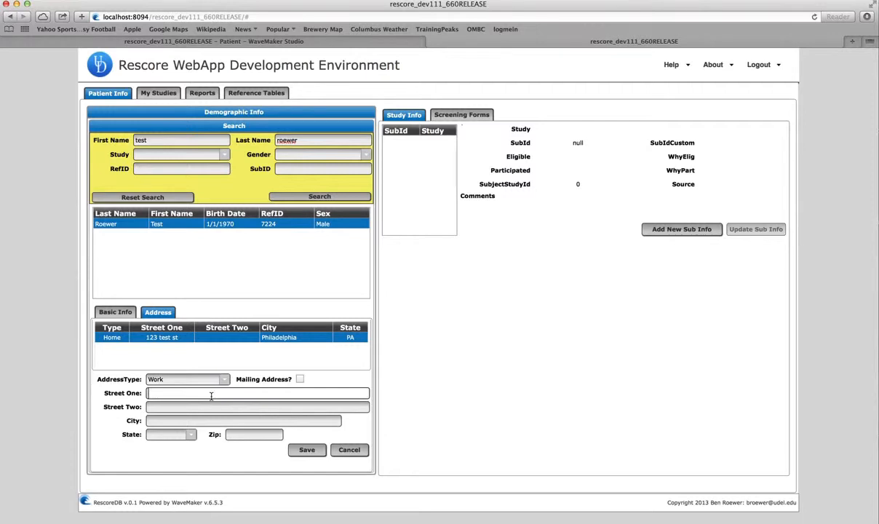
type("123 work st")
key("Tab")
Enter state DE and zip 19702, save, then review the Home and Work address rows.
key("Tab")
type("Newark")
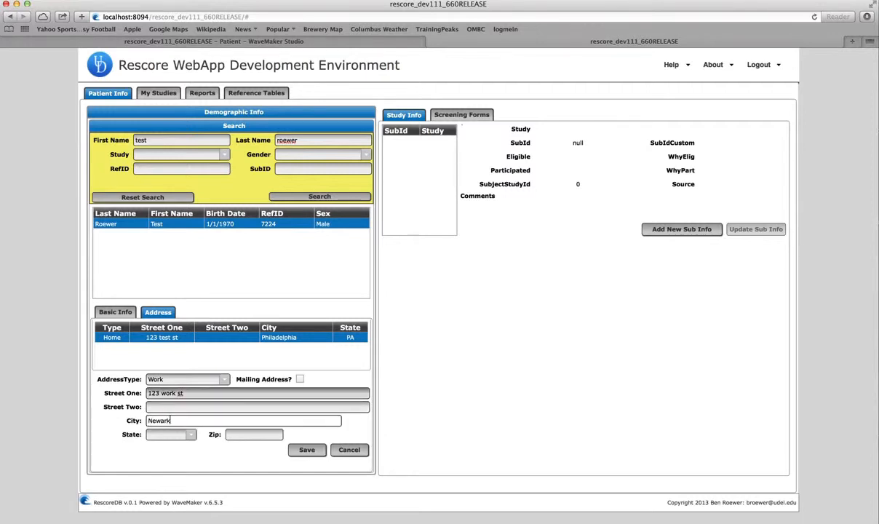
key("Tab")
type("de")
key("Tab")
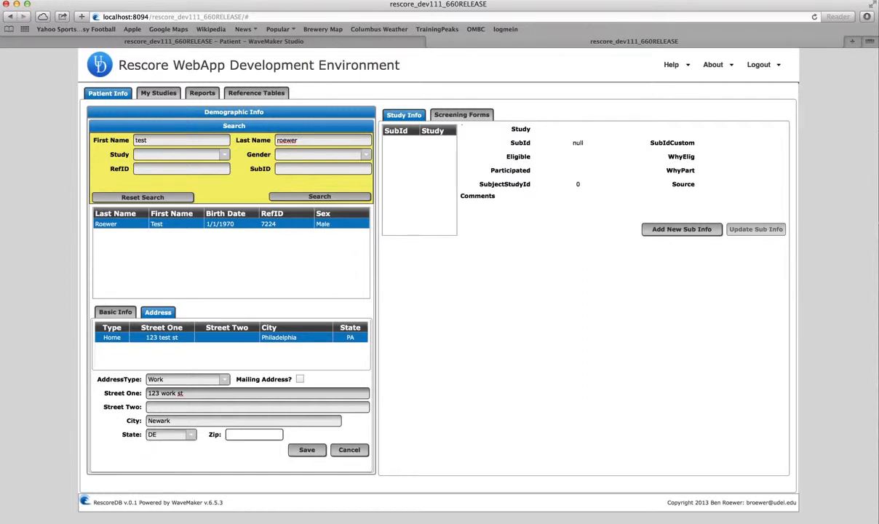
type("19702")
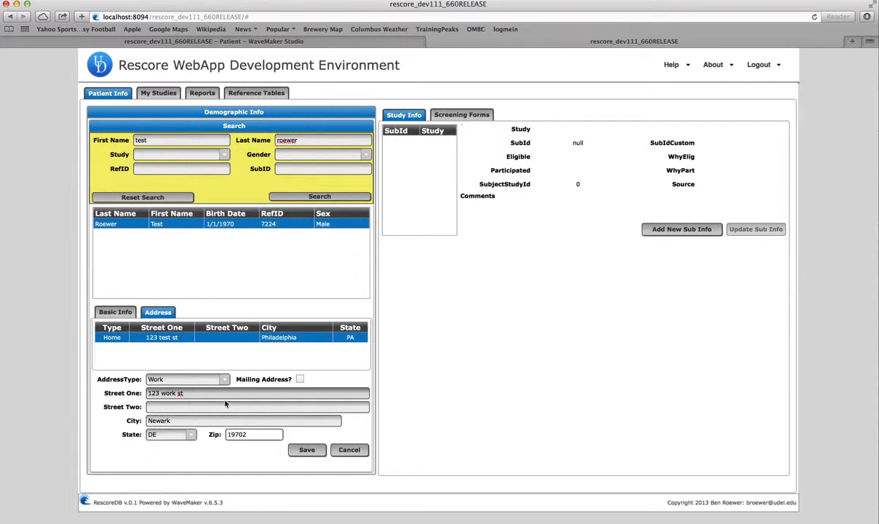
left_click(305, 449)
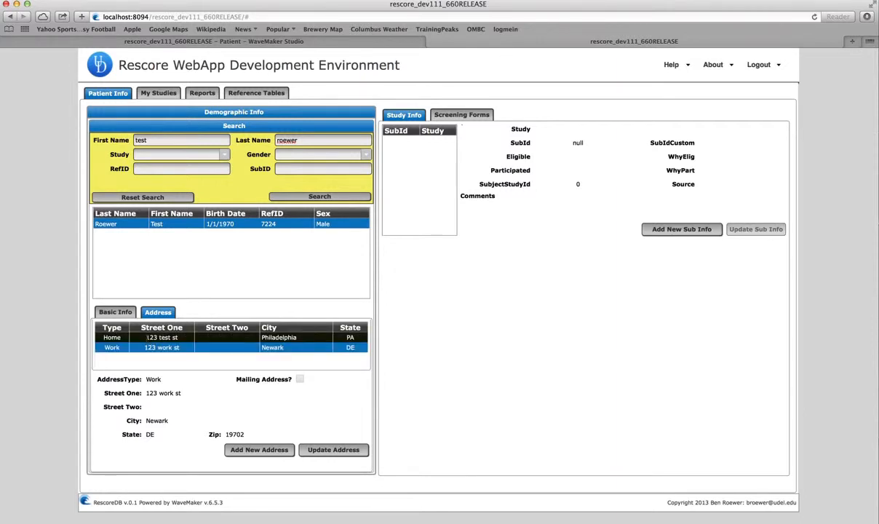
left_click(112, 337)
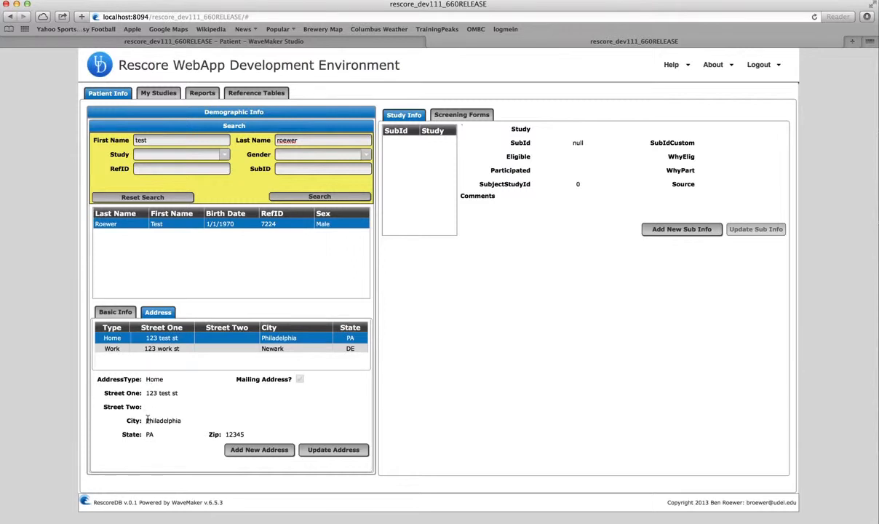
left_click(129, 348)
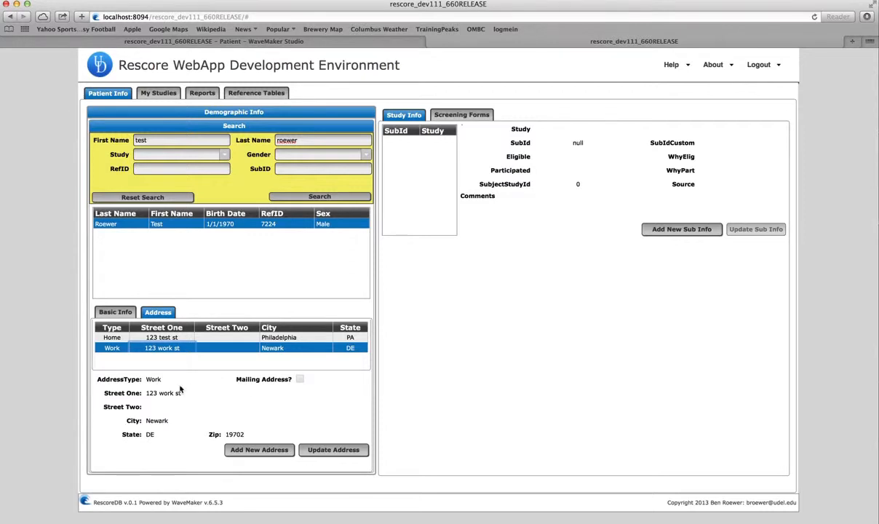
Edit Basic Info to add the cell phone number, change the e-mail domain to udel.edu, and save.
left_click(117, 313)
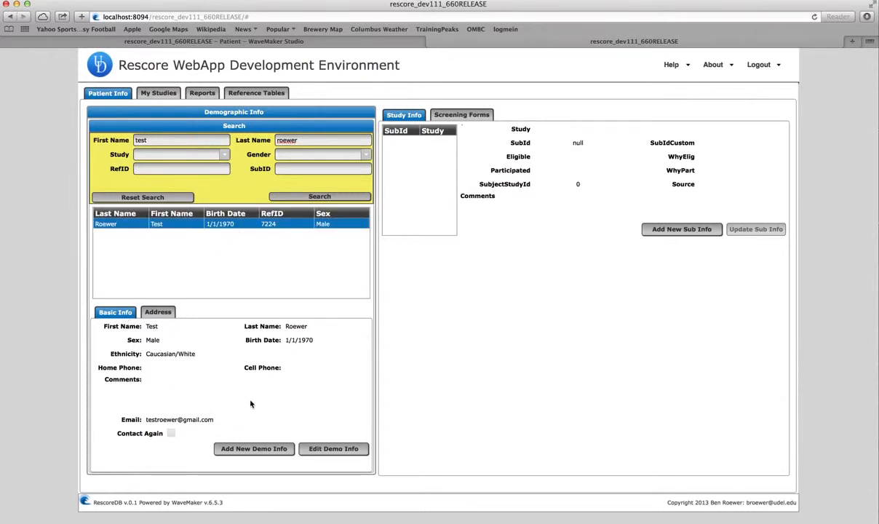
left_click(332, 448)
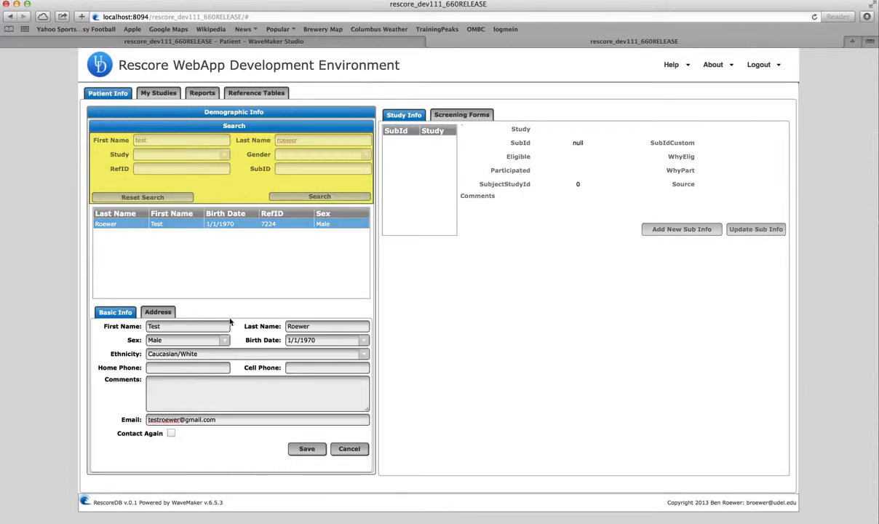
left_click(302, 367)
type("123-")
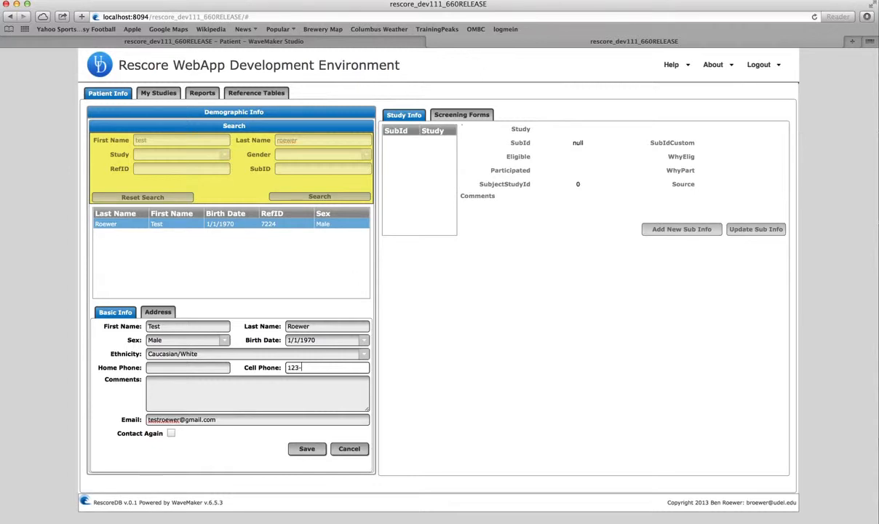
type("789-0987")
left_click(225, 420)
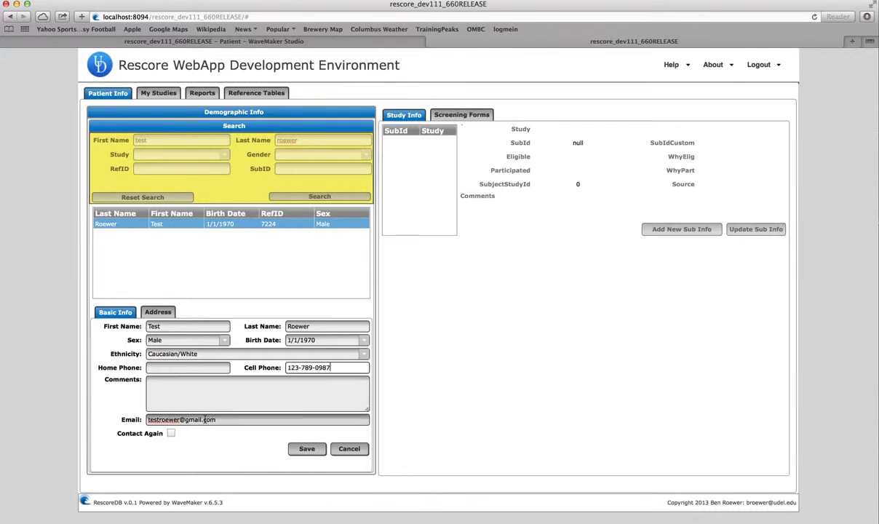
left_click(198, 420)
key("BackSpace")
key("BackSpace")
key("BackSpace")
key("BackSpace")
key("BackSpace")
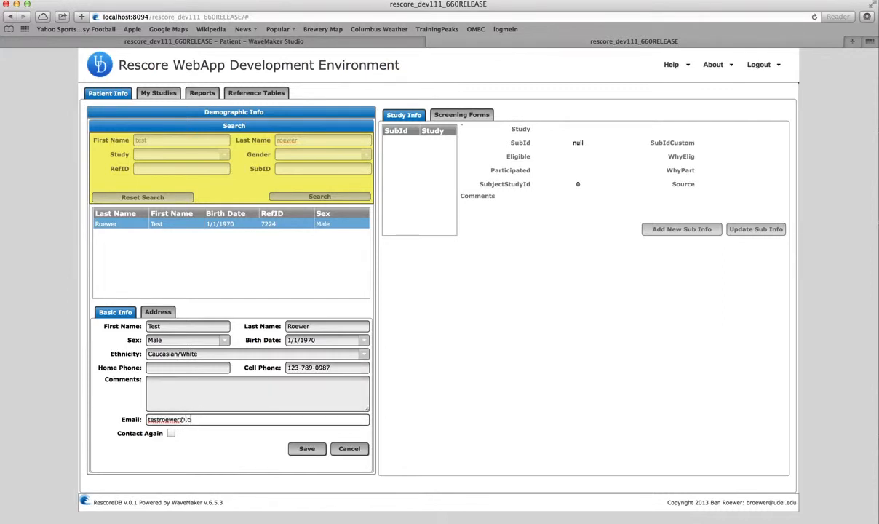
type("udel.edu")
left_click(306, 449)
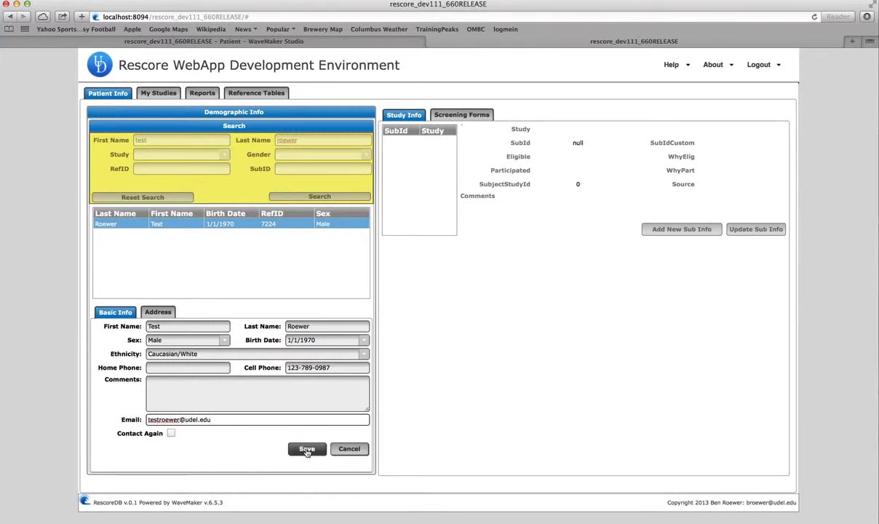
left_click(307, 450)
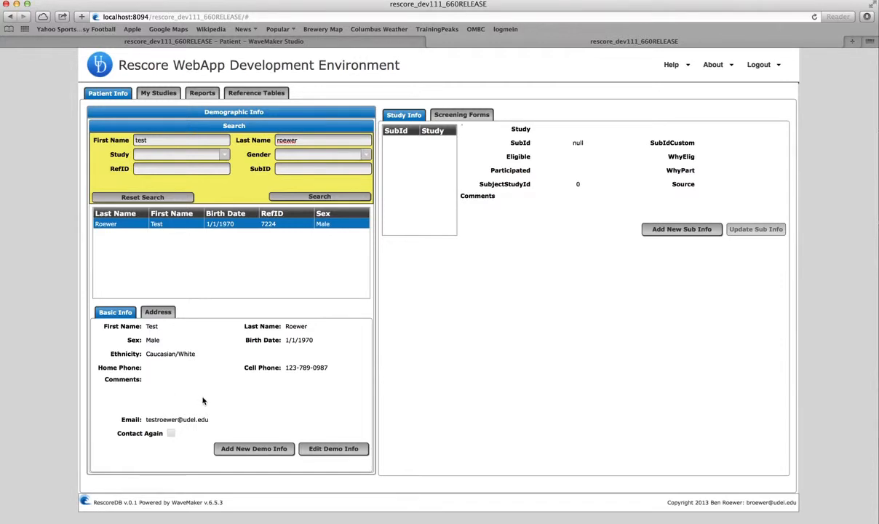
Reset the search, search first name 'test' plus the last name, and reopen the patient's record.
left_click(164, 199)
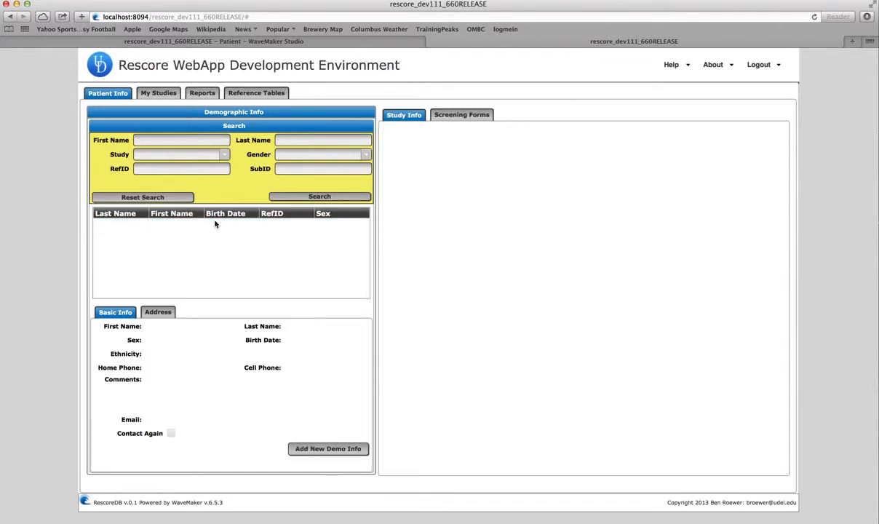
left_click(175, 141)
type("test")
key("Tab")
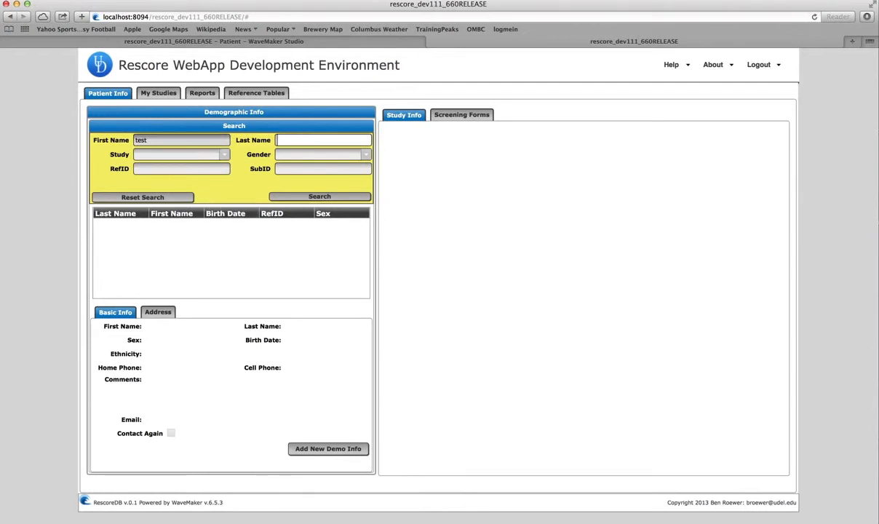
type("roewer")
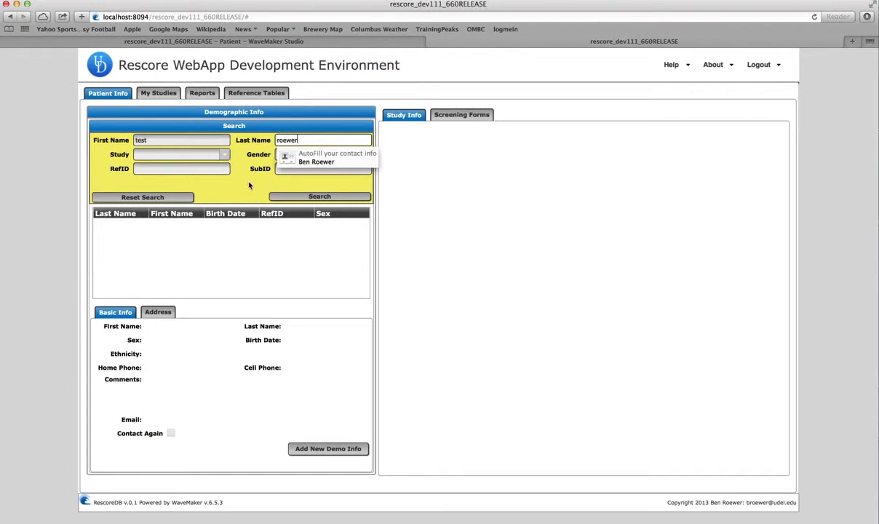
left_click(281, 198)
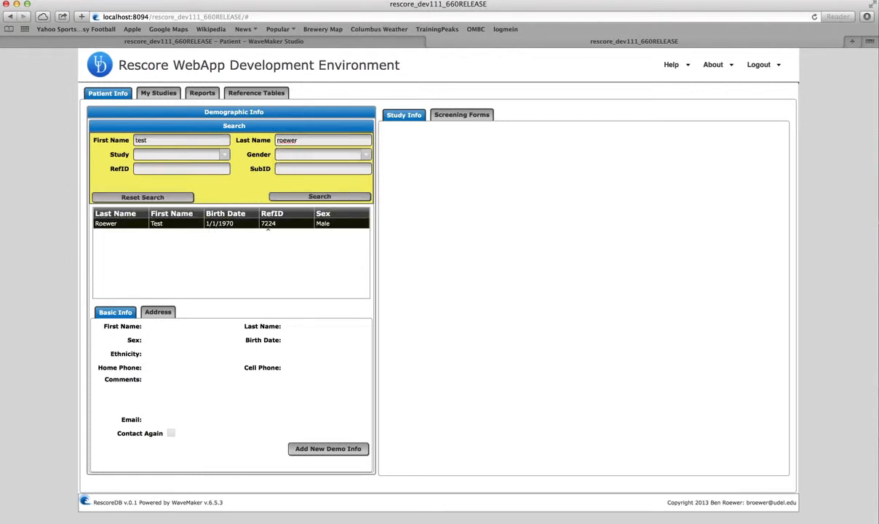
left_click(229, 223)
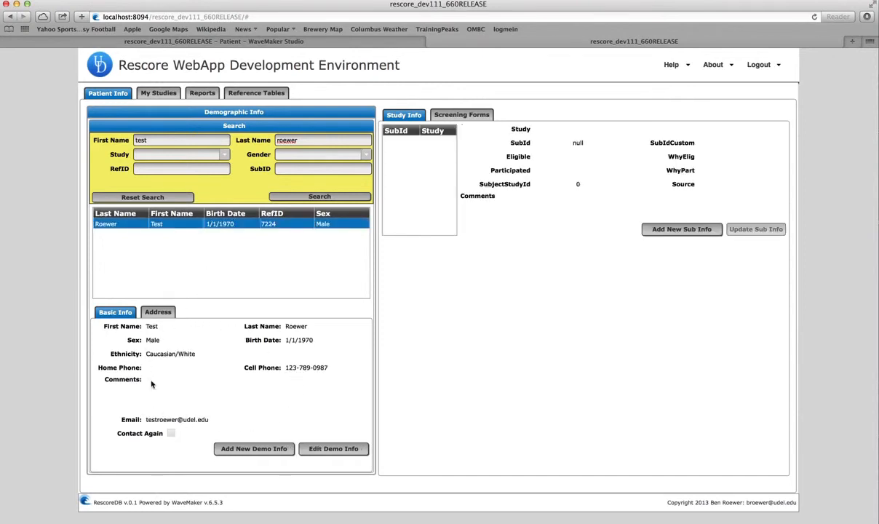
left_click(158, 311)
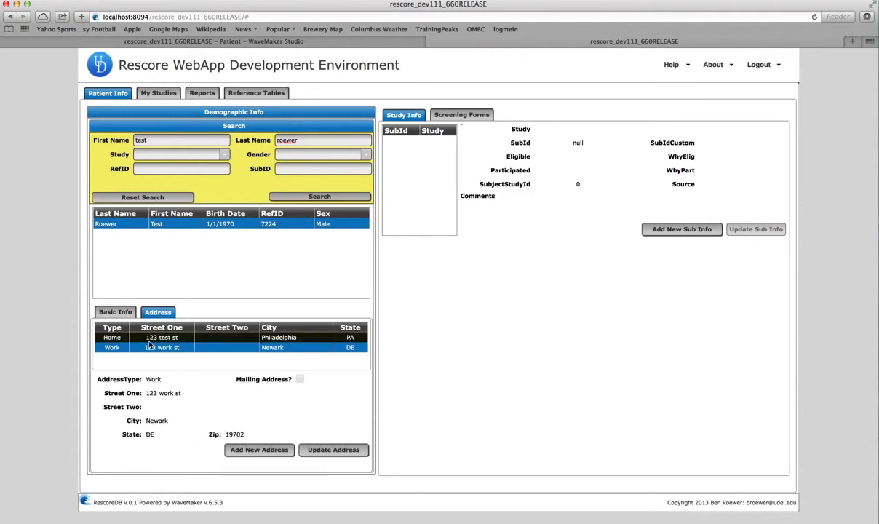
left_click(151, 337)
left_click(152, 348)
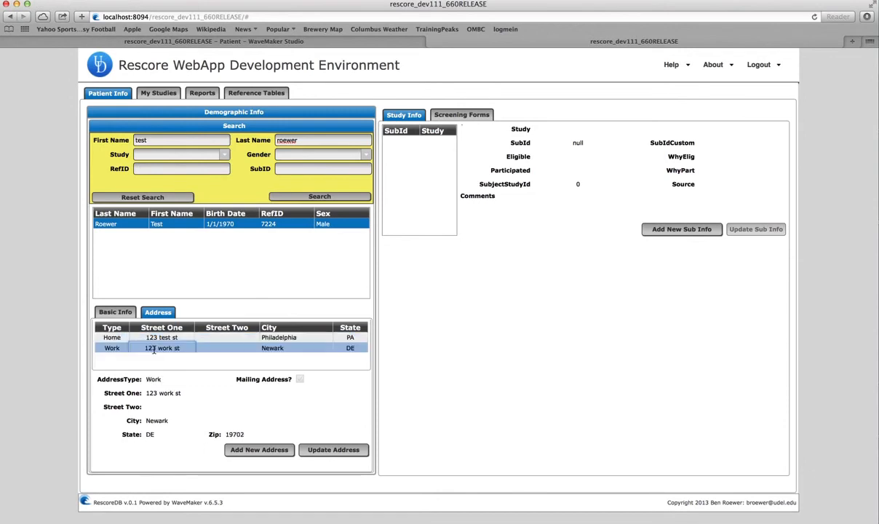
left_click(155, 338)
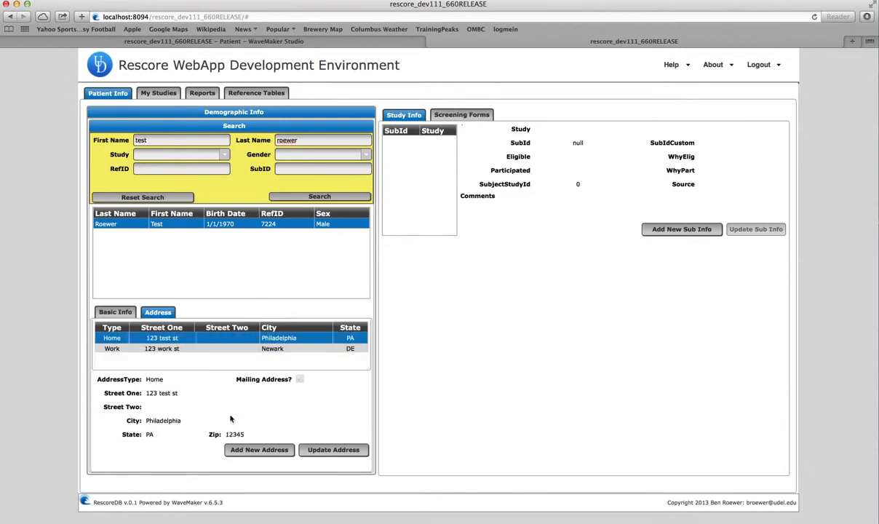
left_click(127, 315)
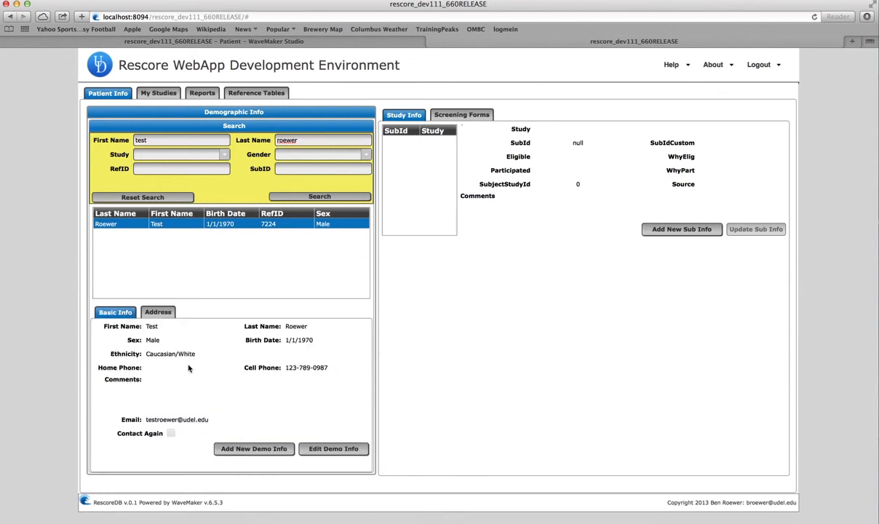